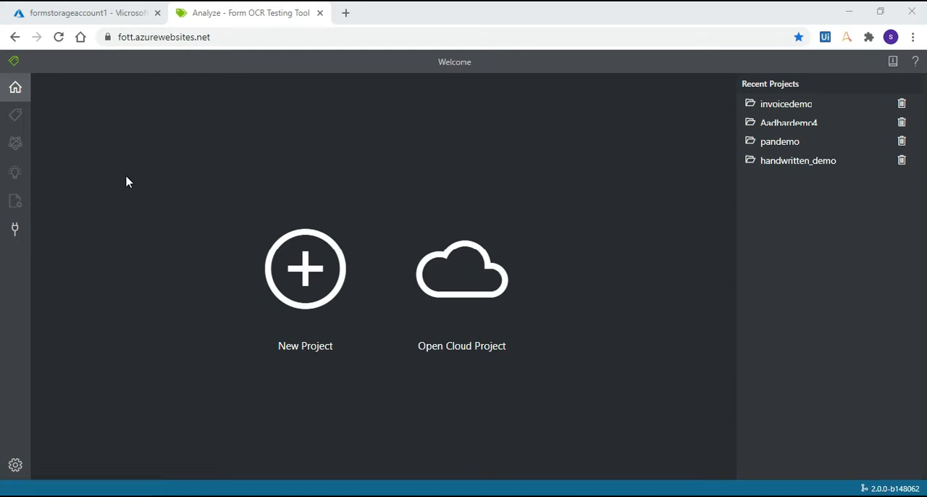
Step: Start a new connection in the Form OCR Testing Tool with the display name Invoiceprocessing
left_click(29, 227)
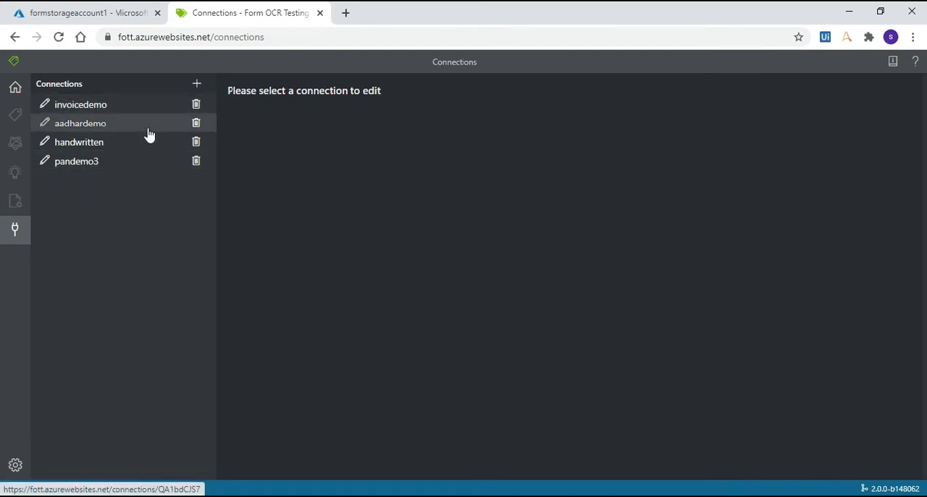
left_click(198, 87)
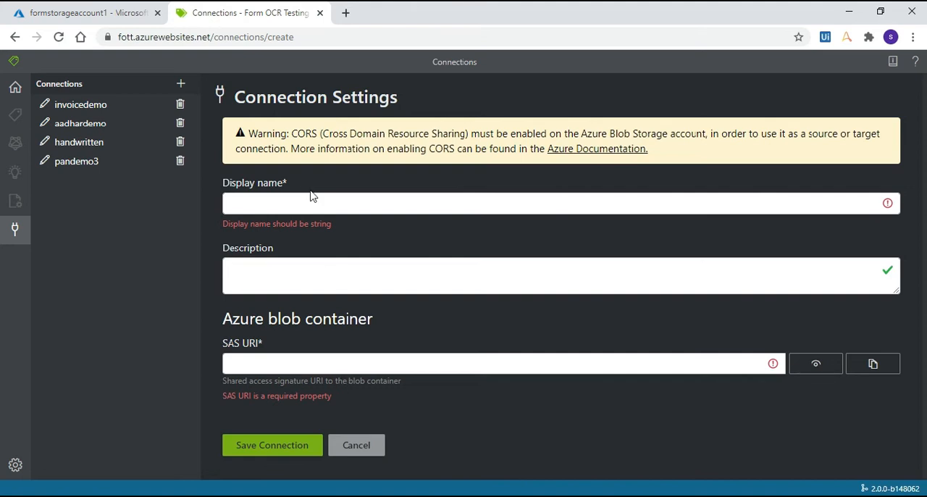
left_click(284, 210)
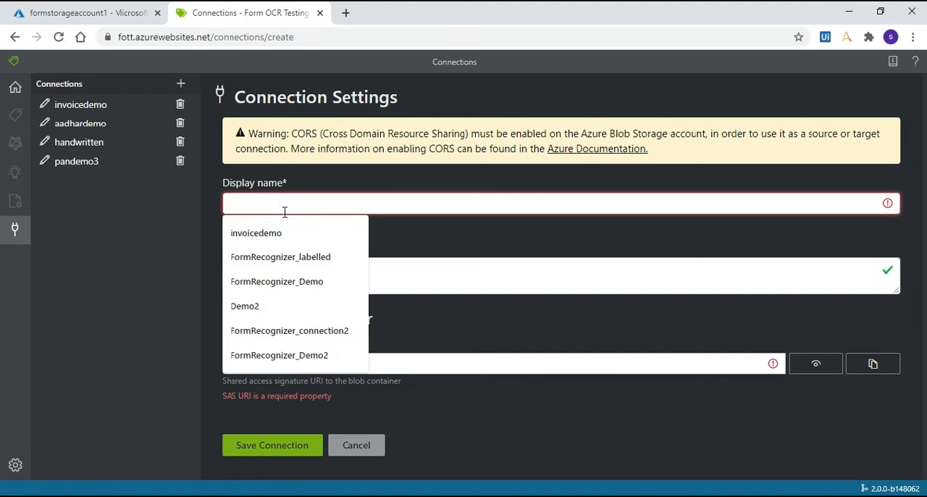
type("inv")
left_click(293, 257)
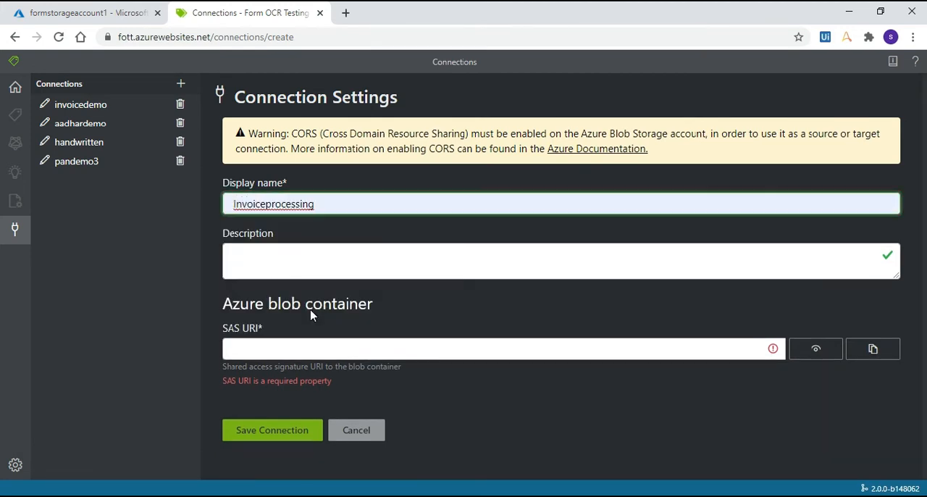
left_click(311, 288)
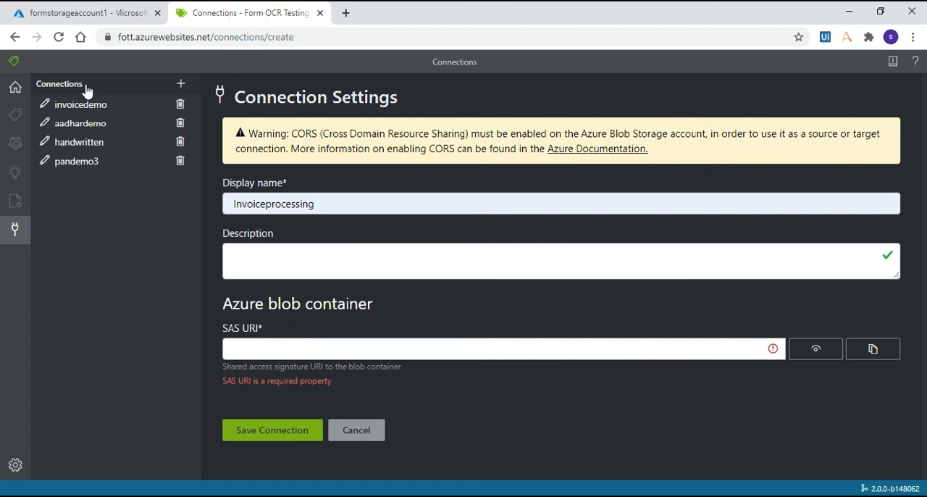
Step: Switch to the Azure portal and set the allowed origins to * in the Blob service CORS rule of formstorageaccount1
left_click(90, 10)
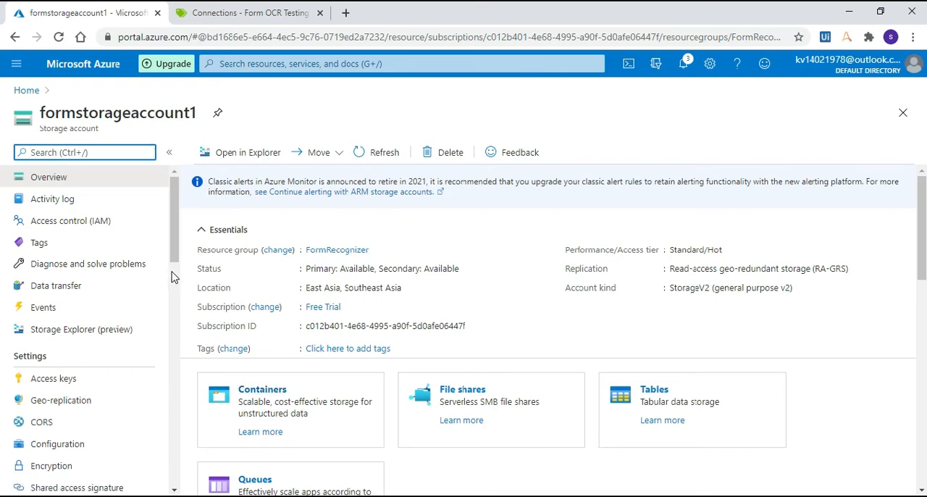
left_click_drag(174, 250, 172, 299)
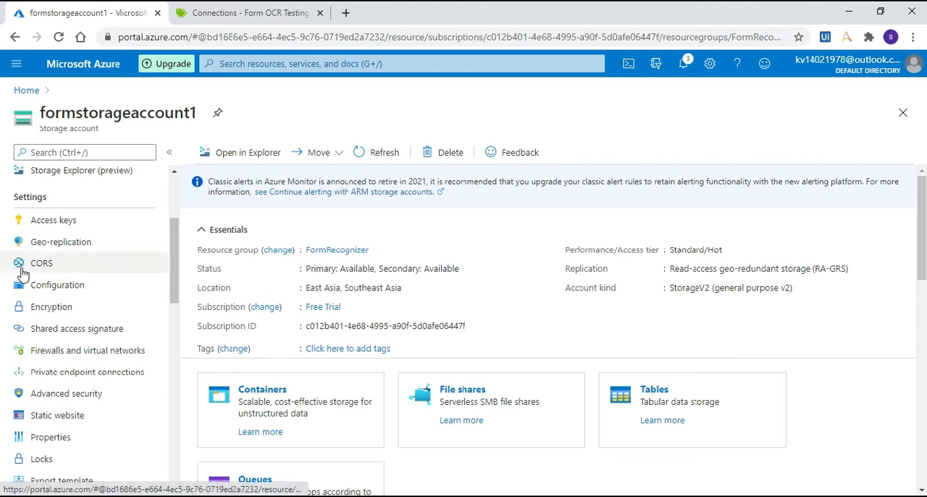
left_click(59, 273)
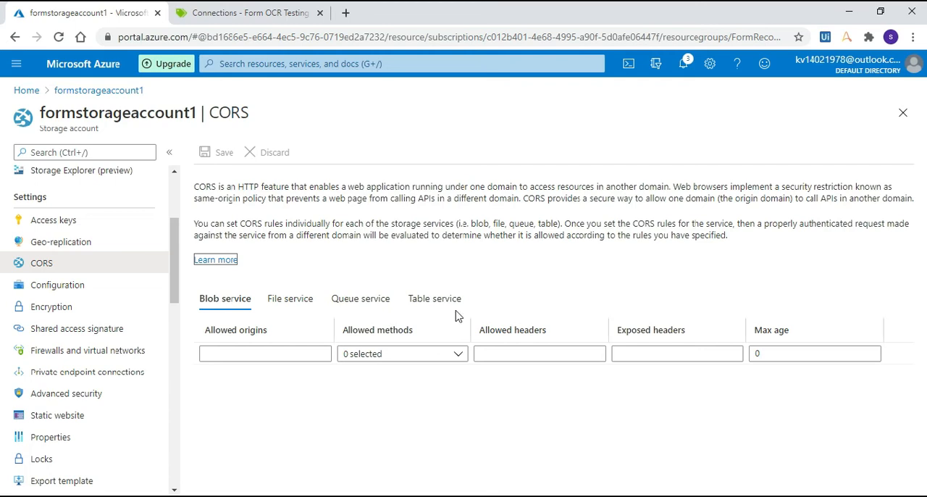
left_click(208, 354)
type("*")
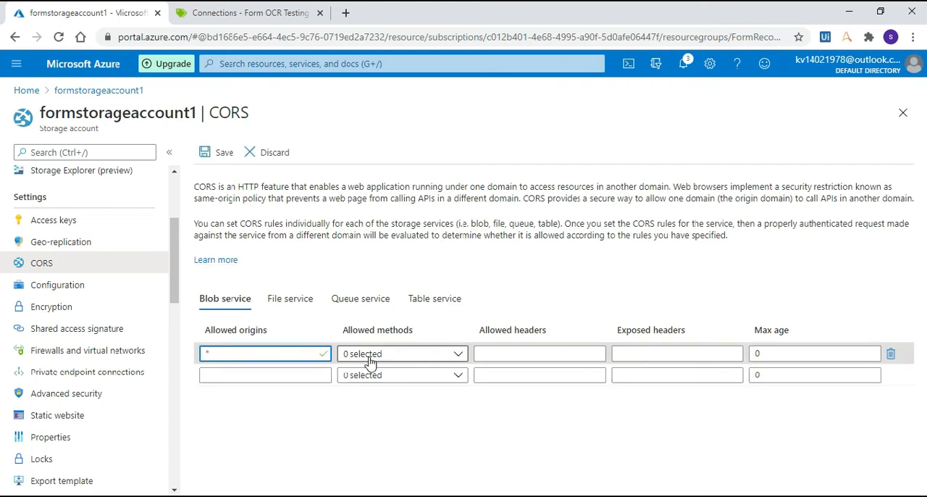
Step: Allow all eight methods in the Blob service CORS rule: DELETE, GET, HEAD, MERGE, POST, OPTIONS, PUT and PATCH
left_click(445, 355)
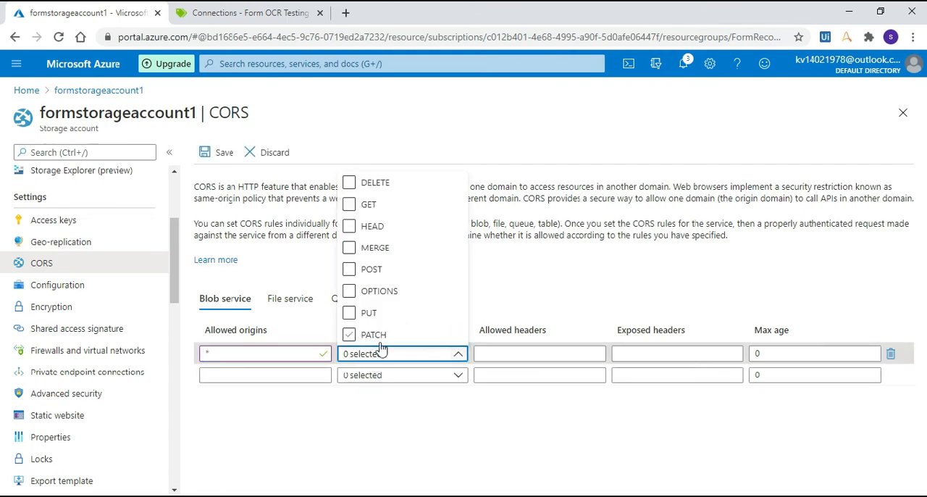
left_click(355, 337)
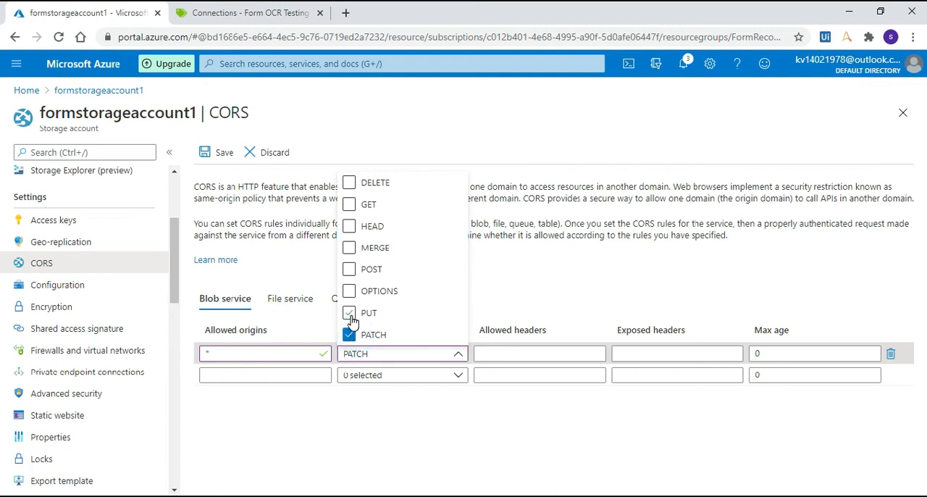
left_click(349, 314)
left_click(349, 183)
left_click(350, 205)
left_click(349, 227)
left_click(350, 249)
left_click(349, 270)
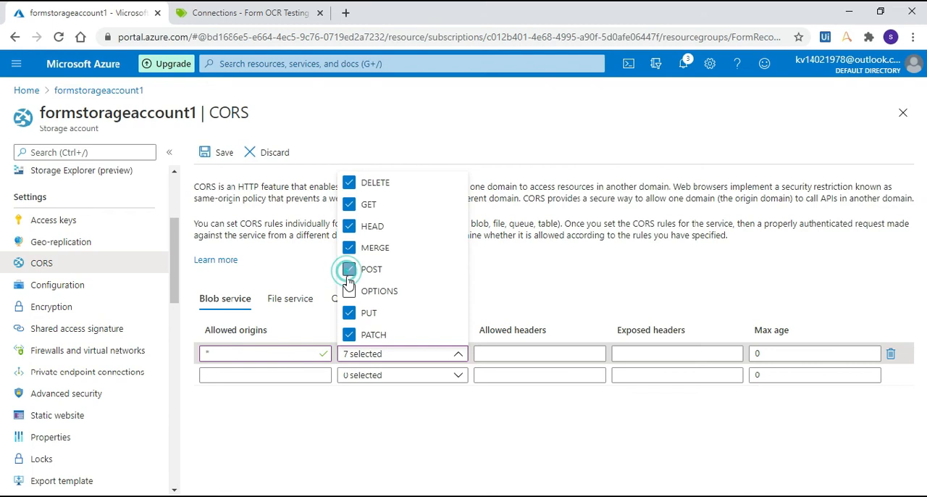
left_click(349, 291)
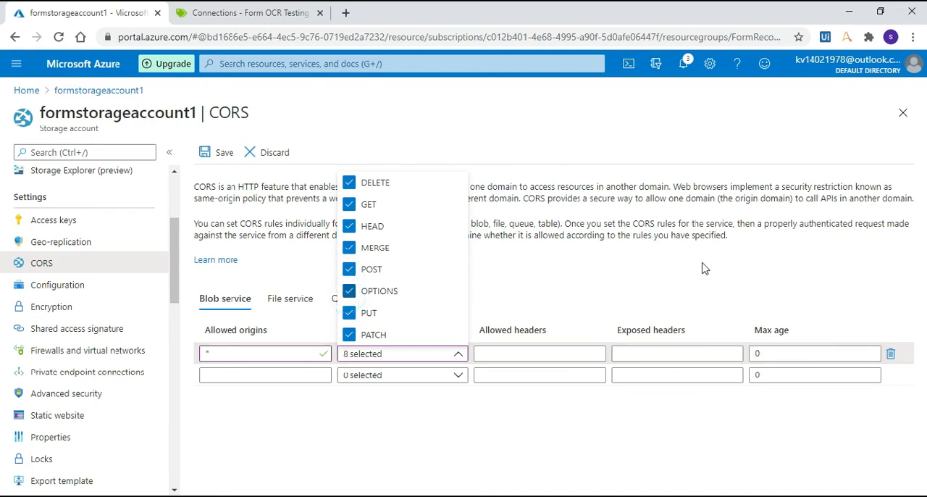
Step: Set the rule's allowed and exposed headers to * and its max age to 200, and save the CORS settings
left_click(520, 355)
type("*")
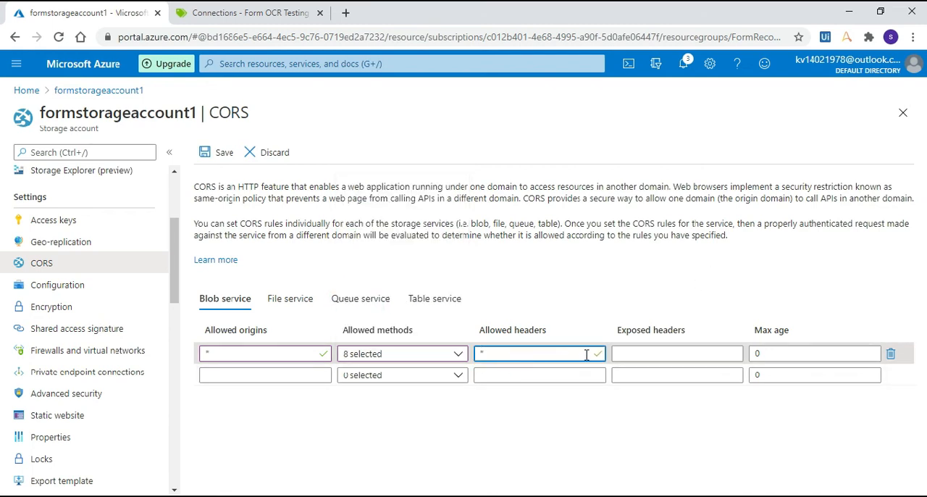
left_click(632, 360)
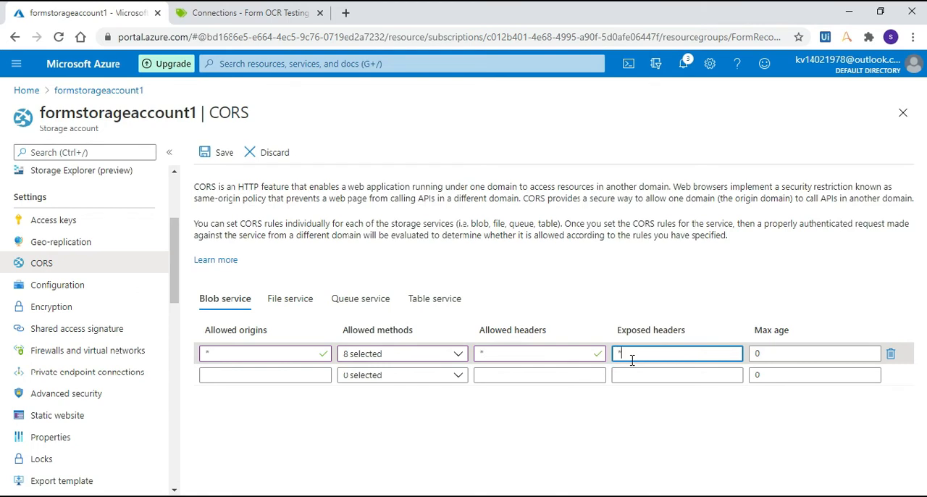
left_click(778, 354)
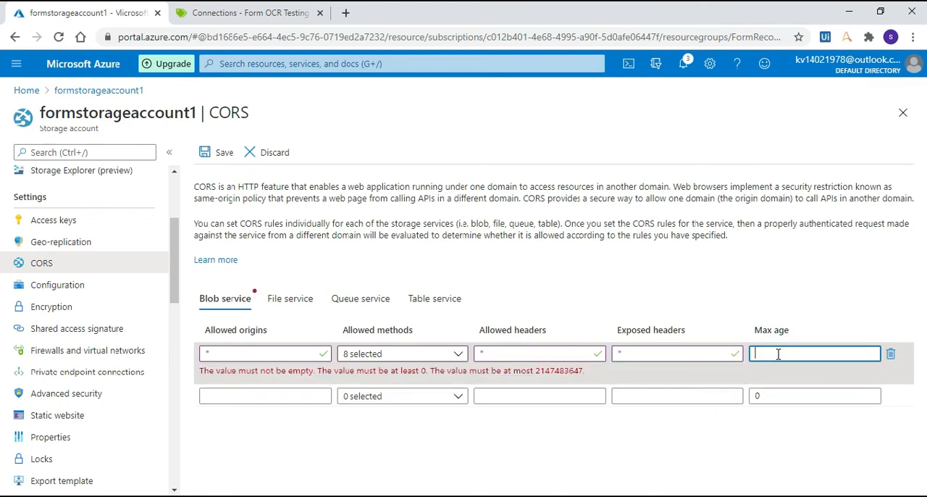
left_click(208, 153)
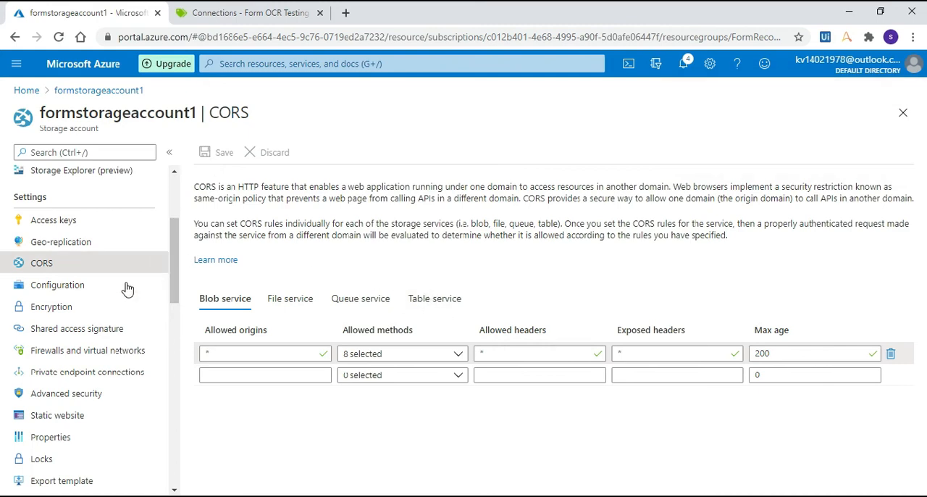
Step: Allow the Service, Container and Object resource types for the storage account's shared access signature
left_click(125, 339)
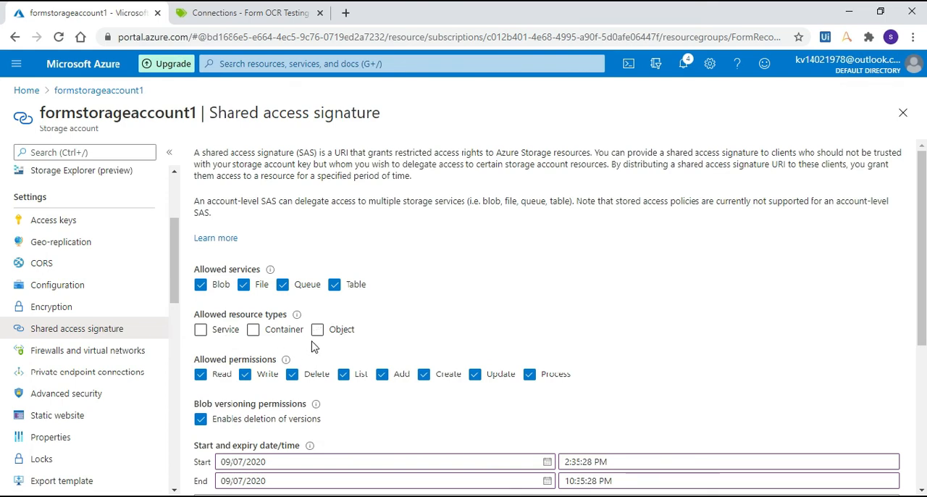
left_click(229, 335)
left_click(253, 330)
left_click(317, 330)
Step: Set the shared access signature's end date to 09/08/2020 and generate the SAS and connection string
scroll(464, 326, "down", 2)
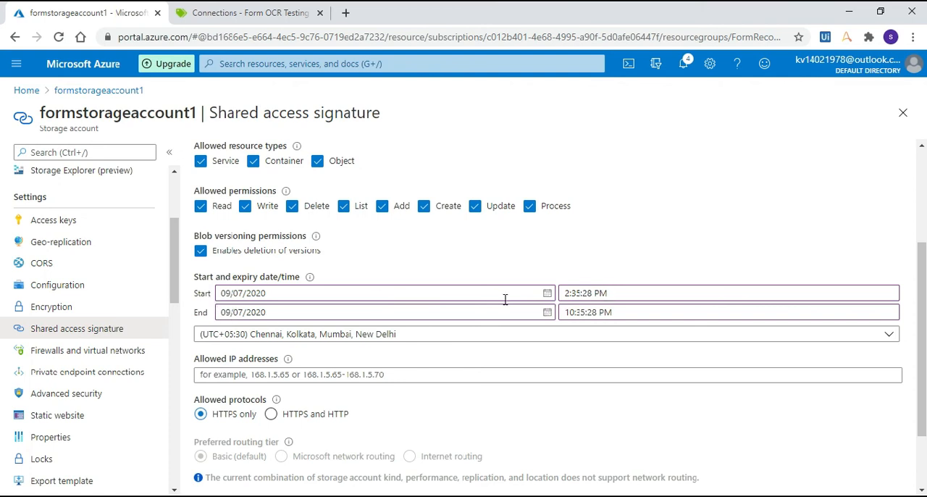
left_click(548, 314)
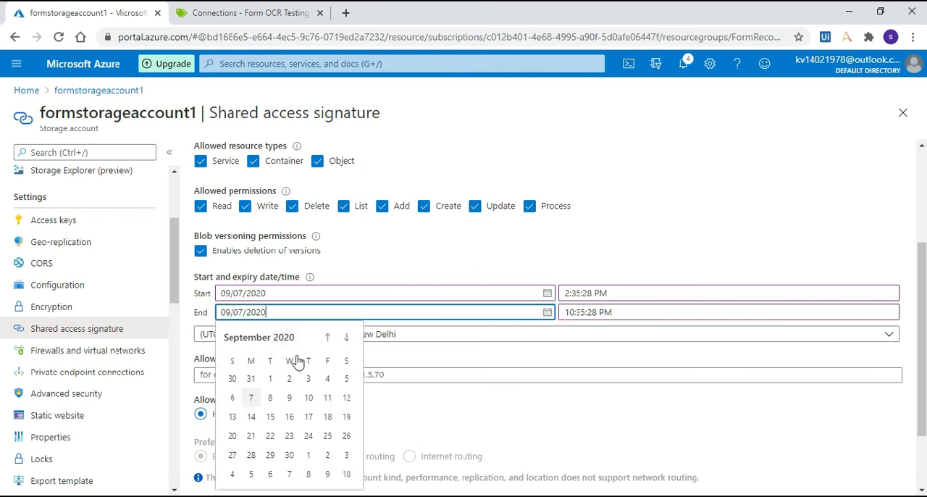
left_click(270, 398)
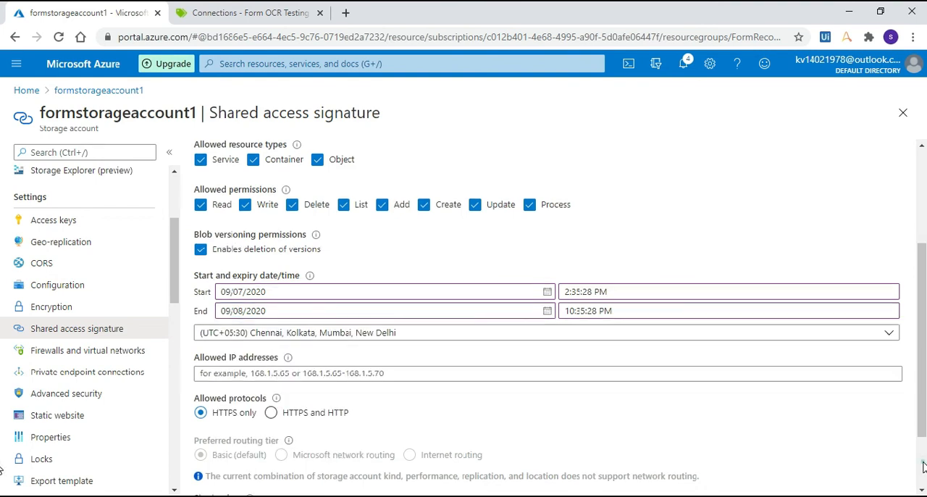
scroll(923, 467, "down", 2)
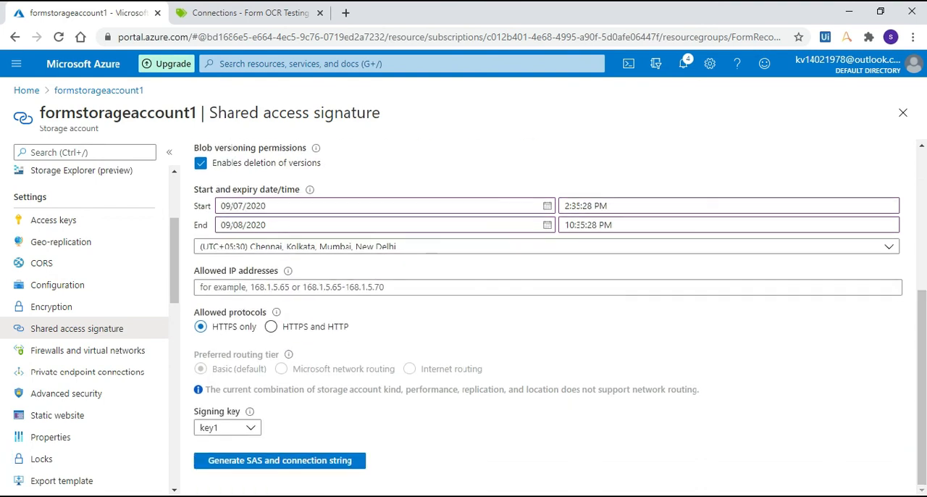
left_click(269, 468)
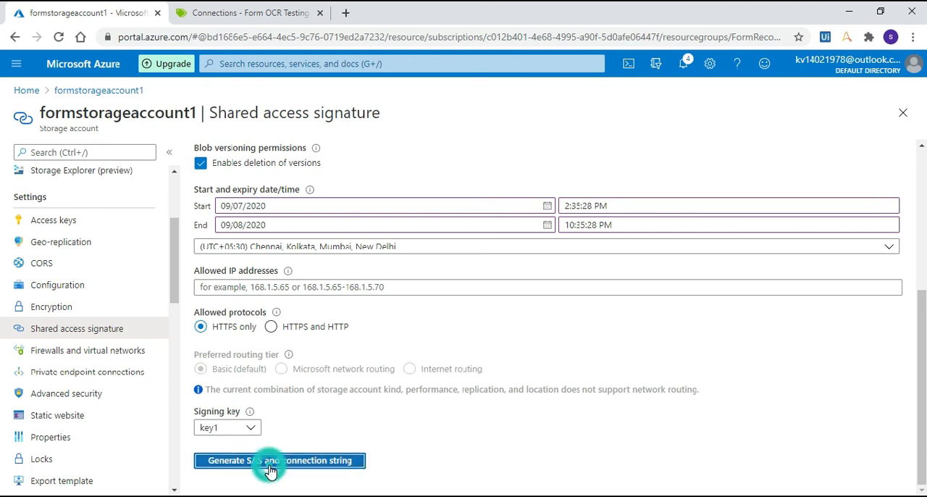
Step: Copy the Blob service SAS URL and paste it into the empty document in Notepad++
scroll(921, 464, "down", 3)
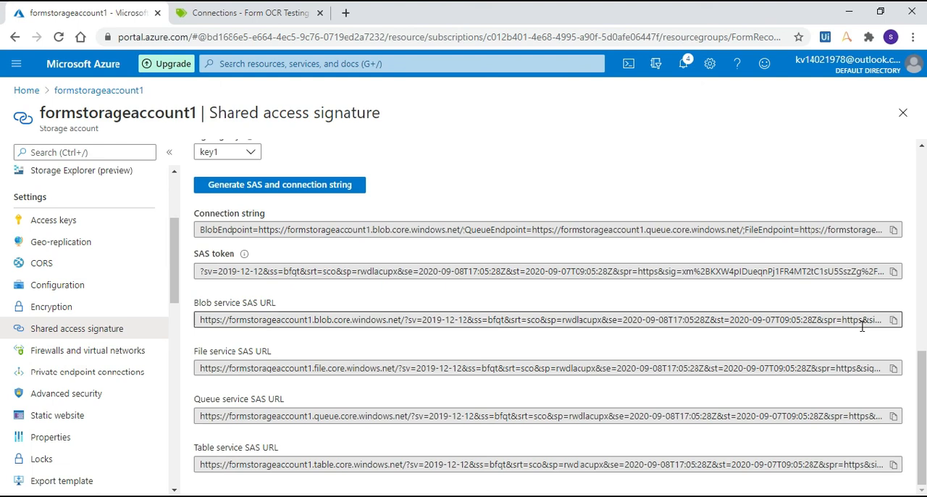
left_click(893, 321)
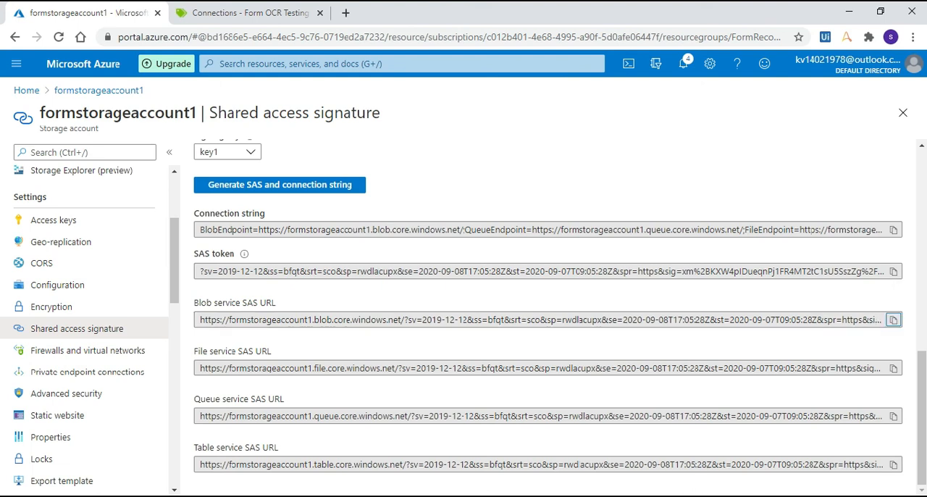
left_click(703, 491)
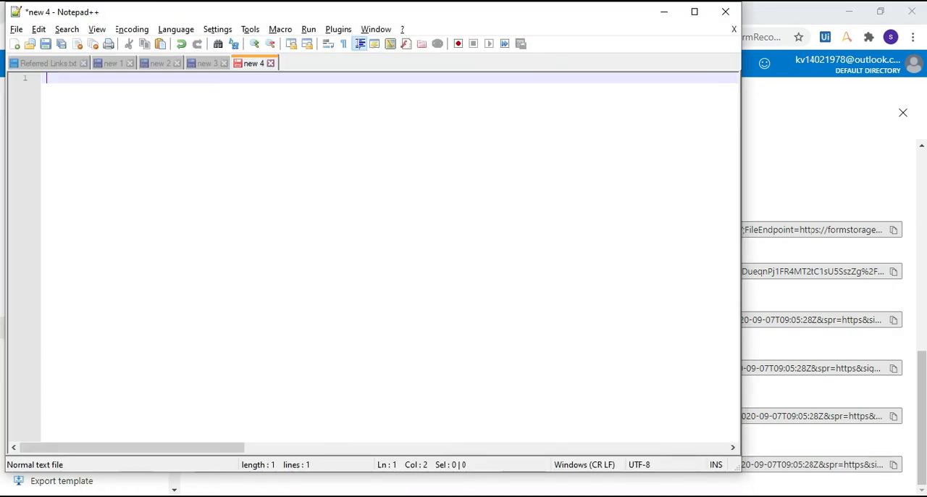
key("ctrl+v")
left_click_drag(231, 448, 15, 438)
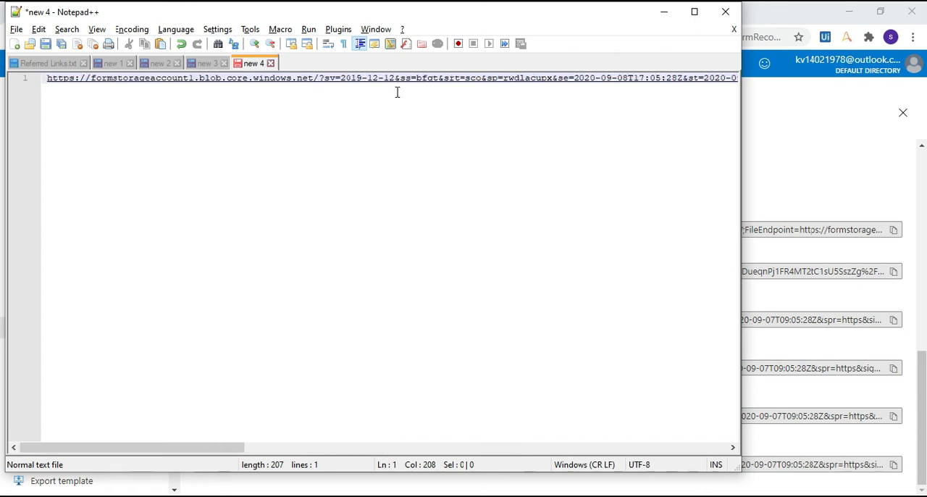
Step: Copy the container name formcontainer from the storage account's container list and insert it before the question mark of the SAS URL in Notepad++
left_click(764, 174)
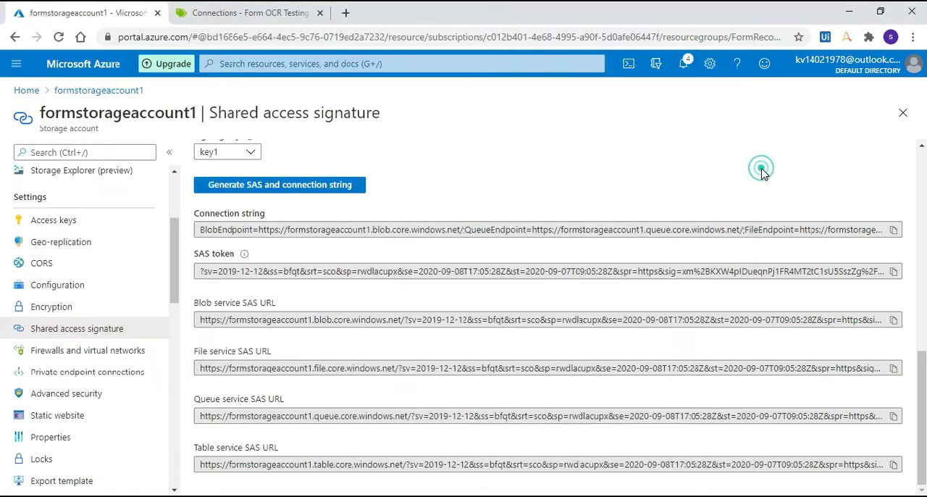
left_click(97, 89)
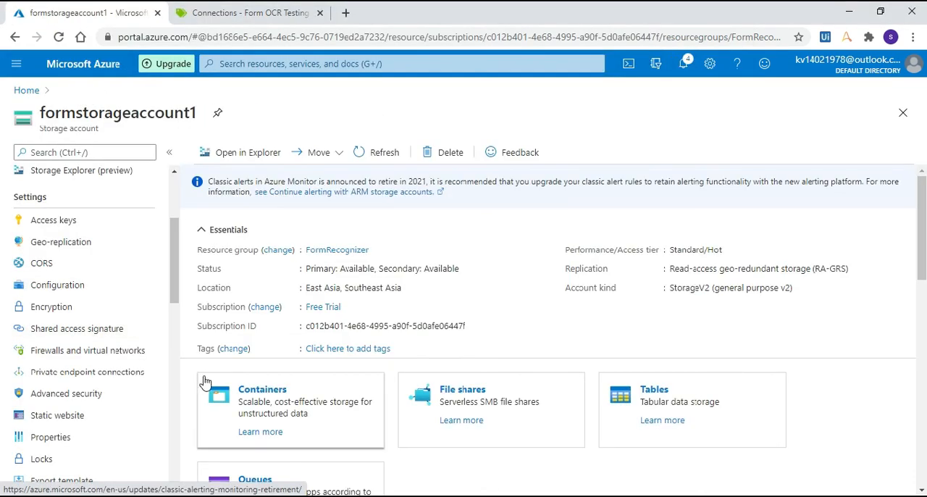
left_click(238, 388)
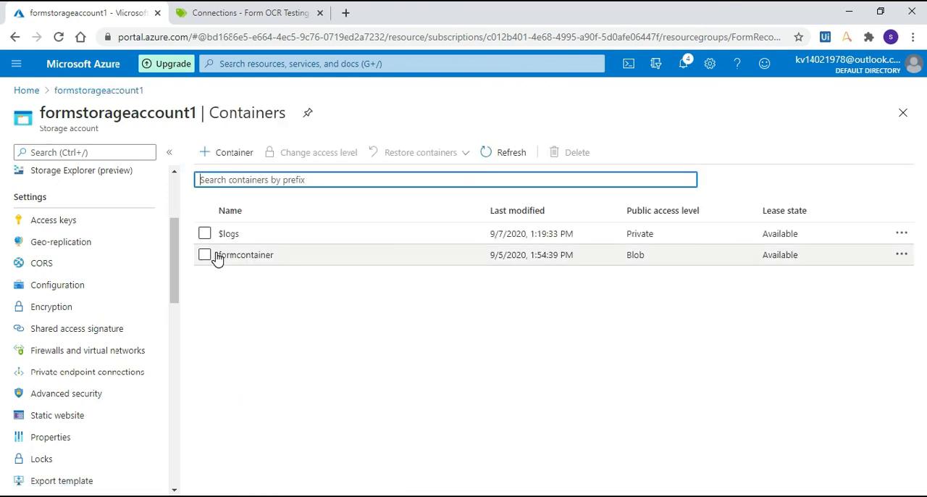
left_click_drag(216, 258, 267, 261)
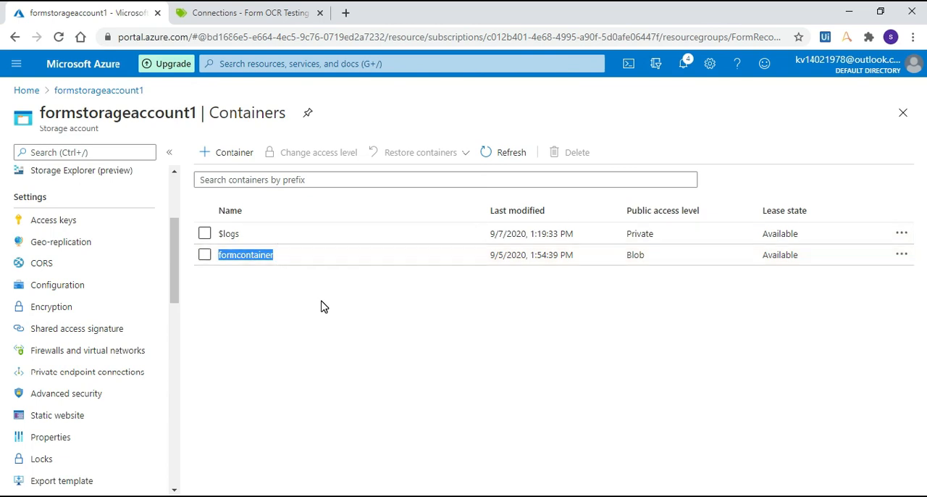
key("alt+Tab")
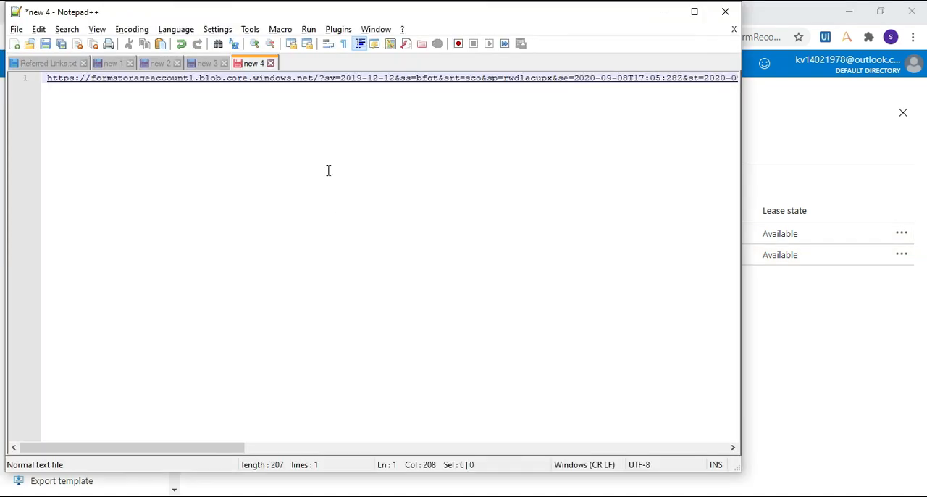
left_click(321, 79)
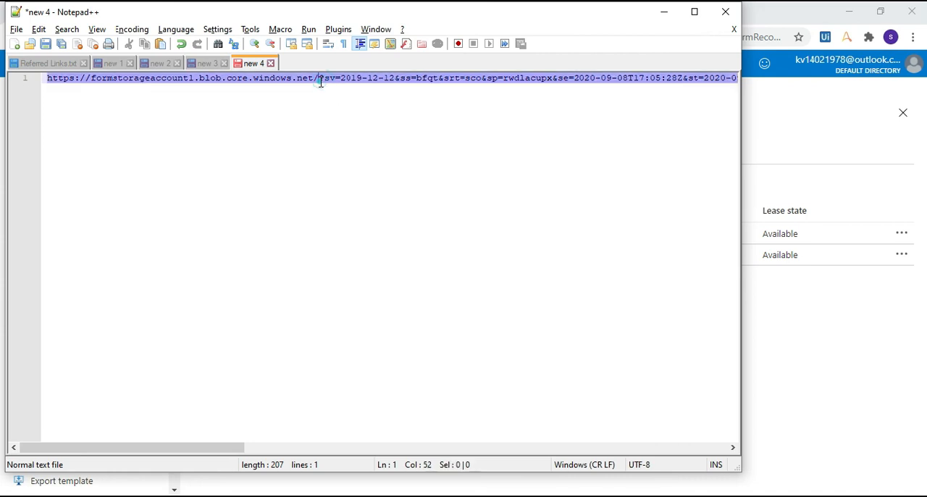
key("ctrl+v")
Step: Copy the complete container SAS URL, paste it as the SAS URI of the Form OCR Testing Tool connection, and save the connection
key("ctrl+a")
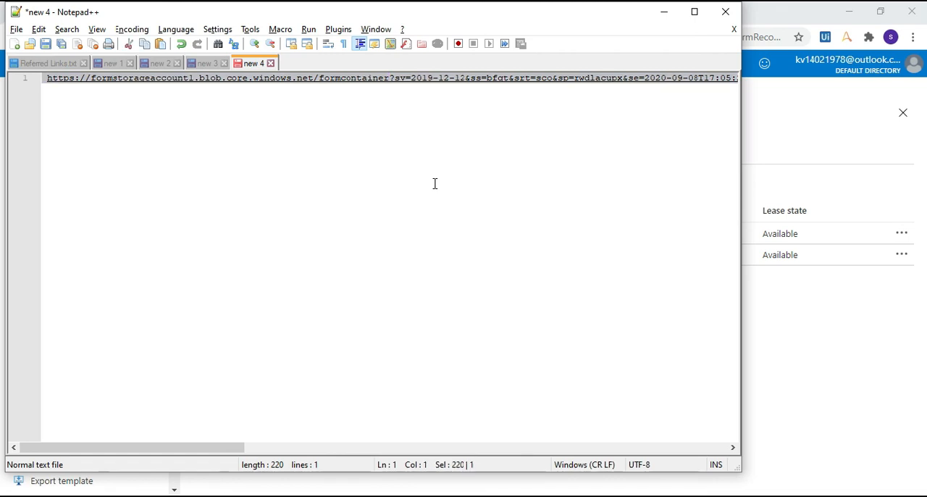
left_click_drag(881, 351, 437, 85)
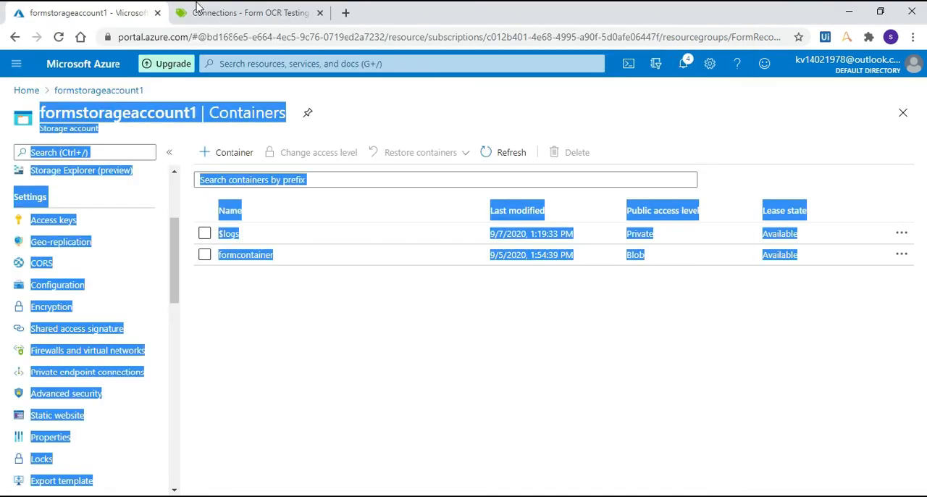
left_click(226, 12)
left_click(307, 348)
key("ctrl+v")
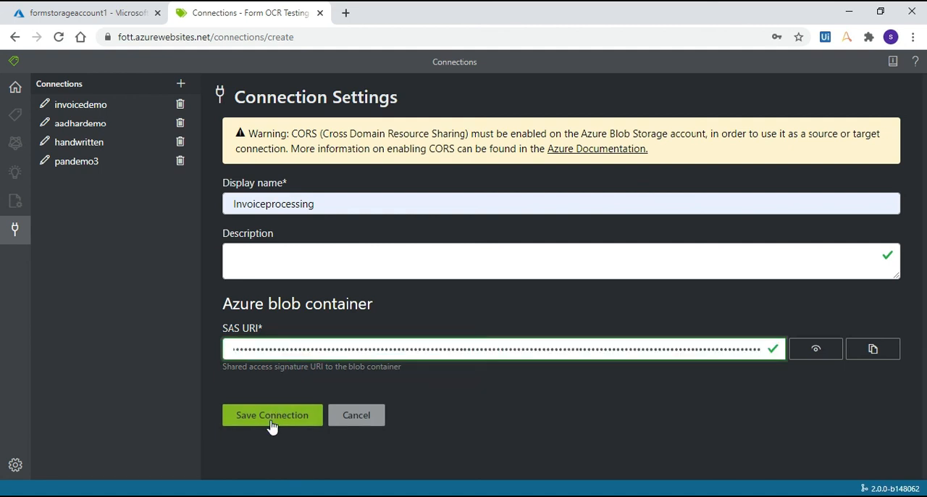
left_click(273, 416)
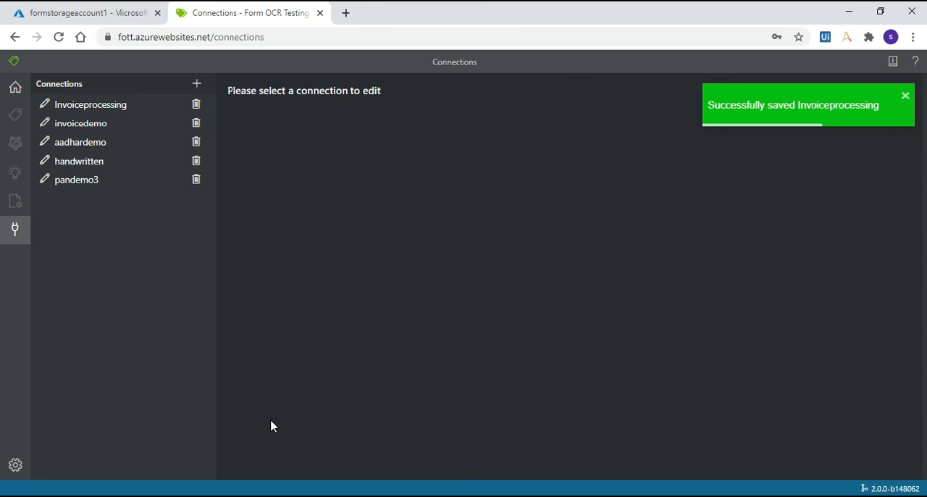